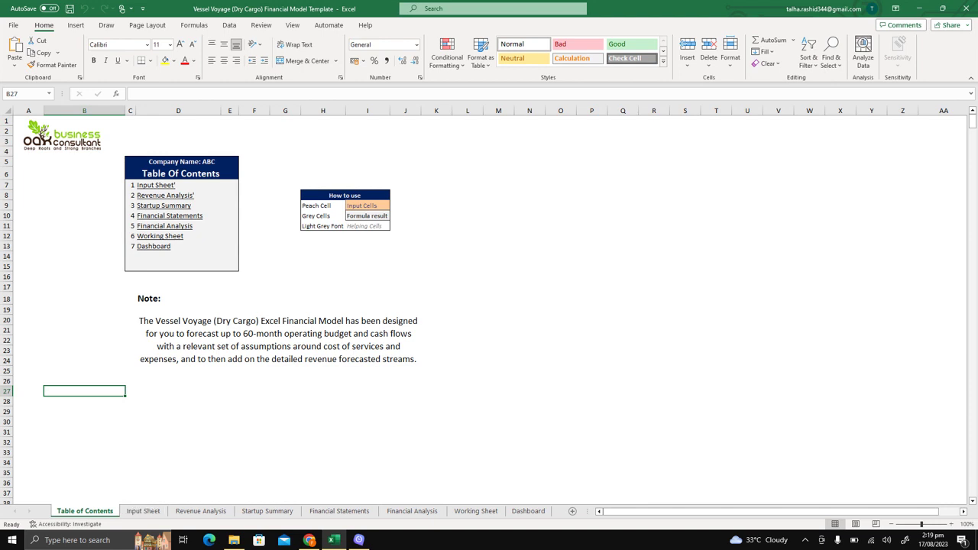
Step: Show the Input Sheet with its start date, funding and revenue assumptions
click(134, 512)
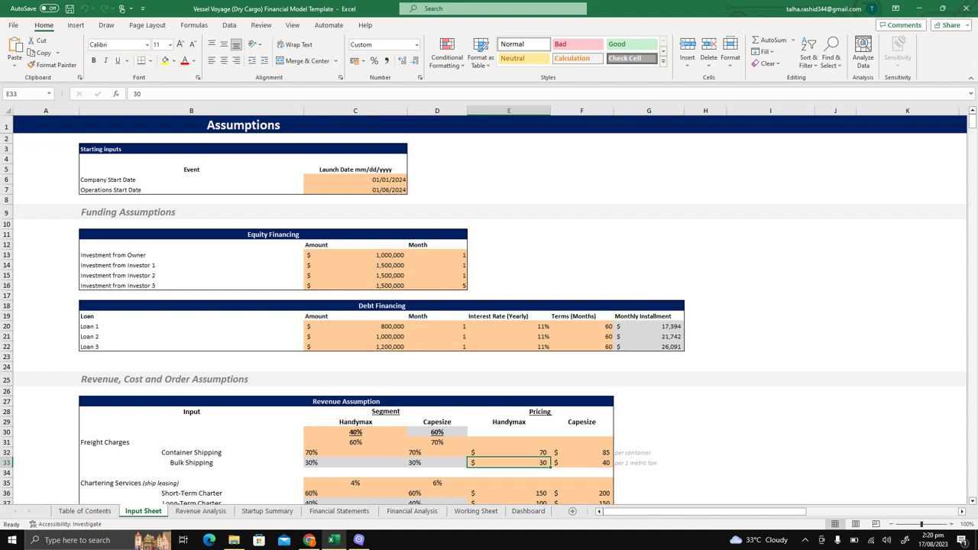
Step: Review the Revenue Analysis yearly and monthly Handymax and Capesize order counts for 2024-2028
click(203, 512)
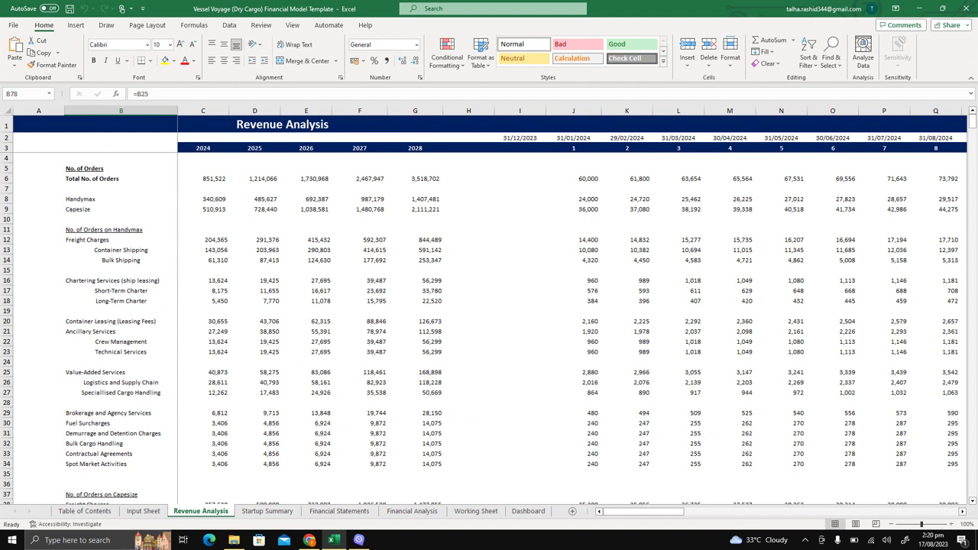
scroll(489, 329, down, 5)
scroll(489, 329, down, 4)
scroll(489, 329, down, 3)
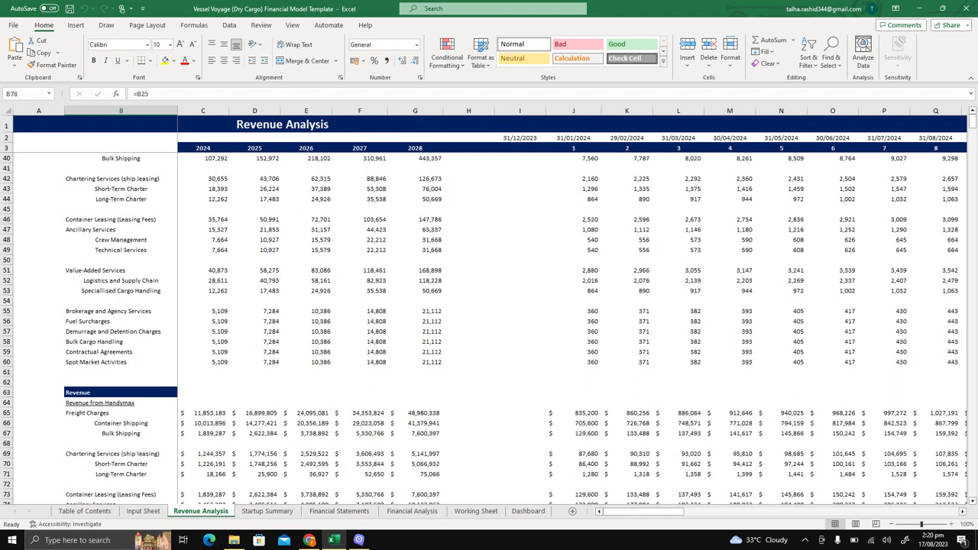
scroll(489, 329, down, 1)
scroll(489, 329, down, 1)
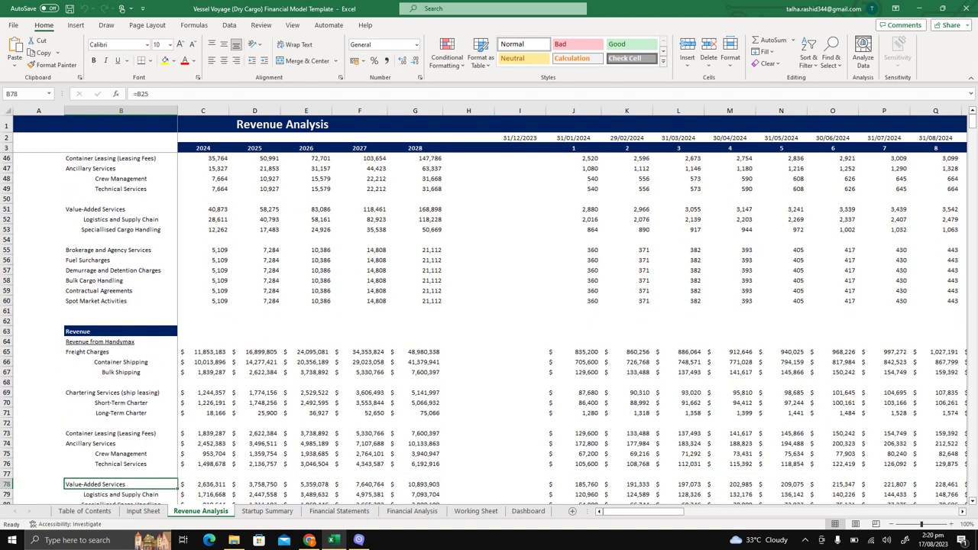
Step: Scroll further through total revenue down to the Cost section
scroll(489, 328, down, 2)
scroll(489, 328, down, 2)
scroll(489, 329, down, 1)
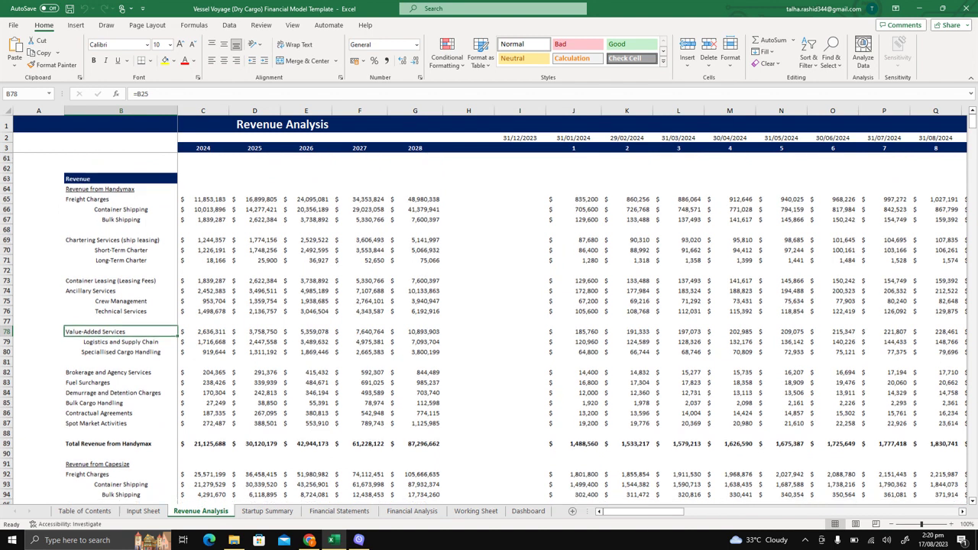
scroll(489, 329, down, 6)
scroll(489, 328, down, 8)
scroll(489, 329, down, 2)
scroll(490, 329, down, 1)
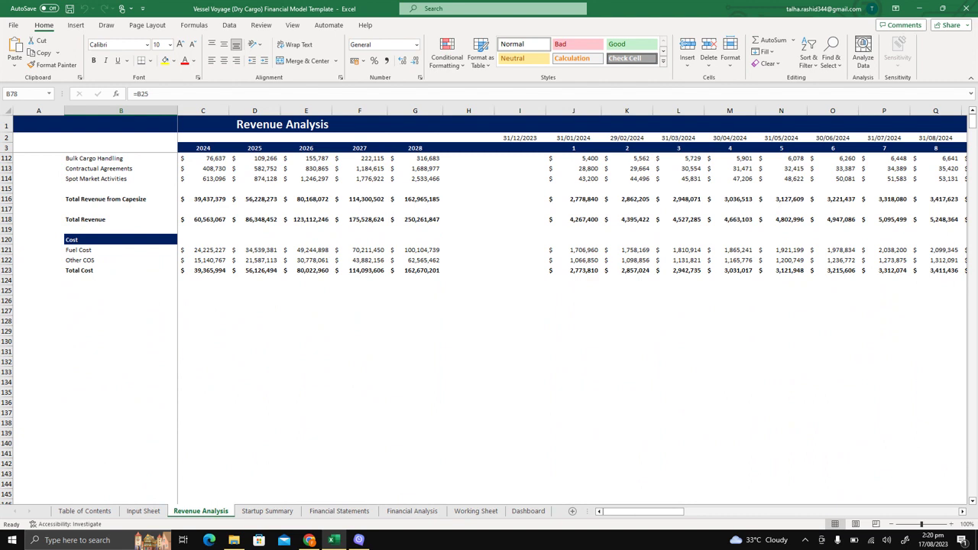
click(268, 511)
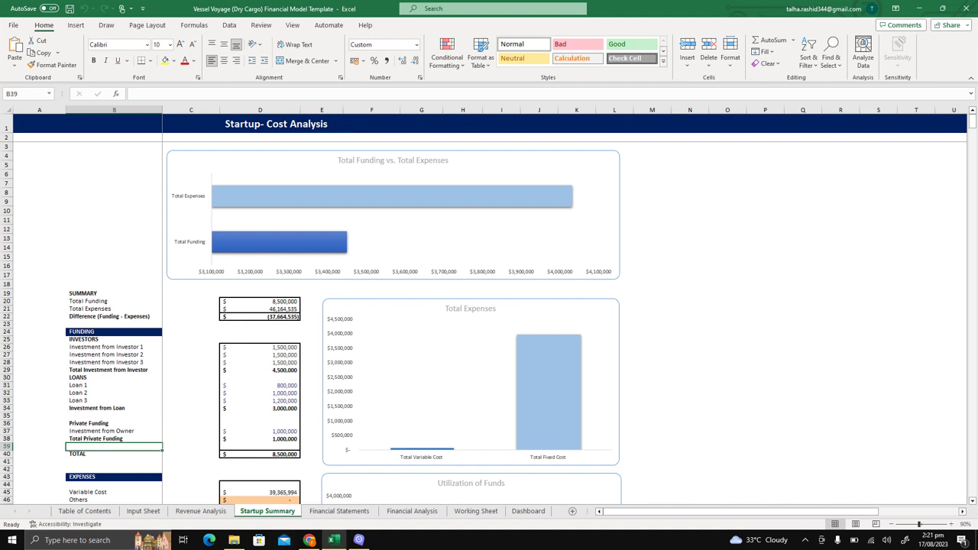
Step: Select Startup Summary cell C35 and scroll down to the Assets and Liabilities tables
click(192, 416)
scroll(192, 416, down, 5)
scroll(191, 416, down, 12)
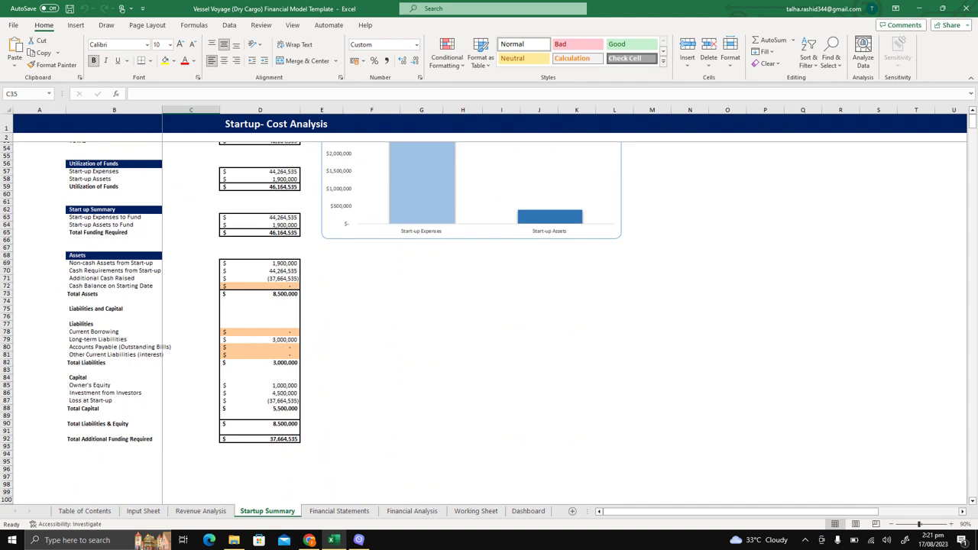
click(331, 510)
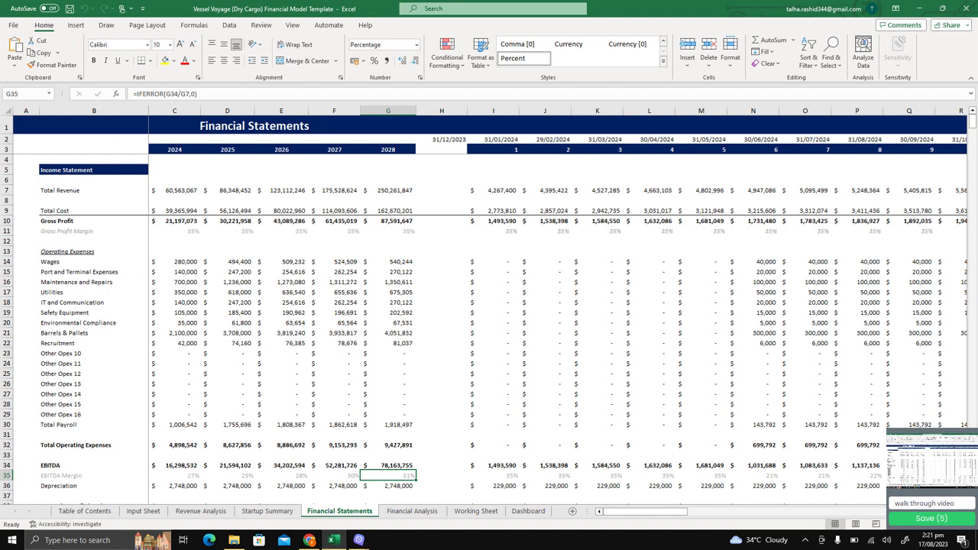
Step: Select cell H15 and scroll down through the Income Statement
click(441, 271)
scroll(441, 272, down, 2)
scroll(441, 271, down, 5)
scroll(442, 271, down, 7)
scroll(441, 271, down, 1)
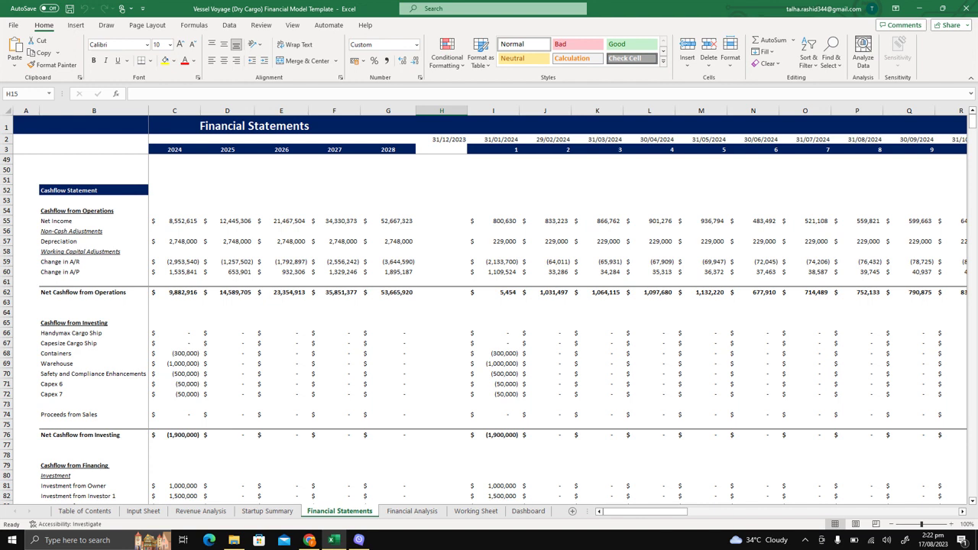
Step: Scroll on through the cash flow statement down to the Balance Sheet
scroll(490, 321, down, 5)
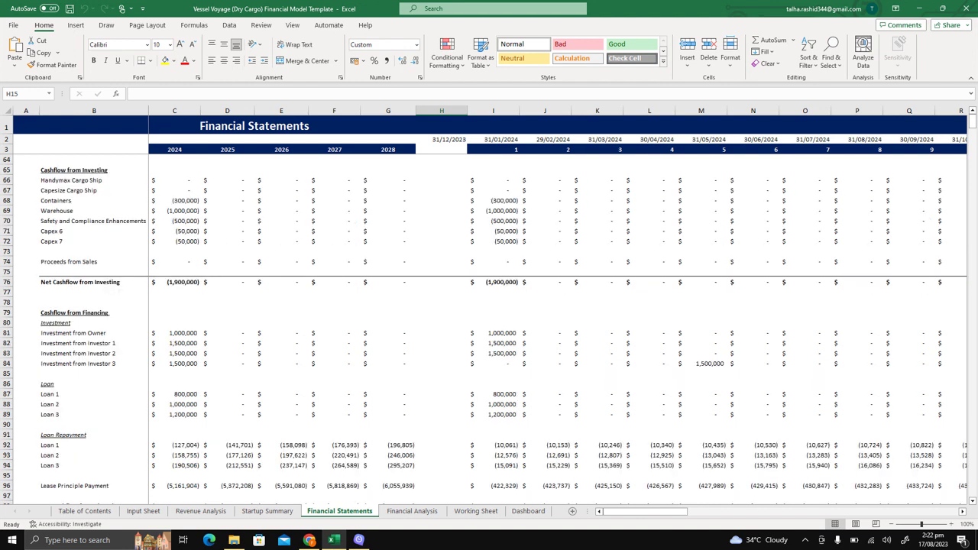
scroll(490, 321, down, 5)
scroll(489, 321, down, 4)
scroll(489, 329, down, 2)
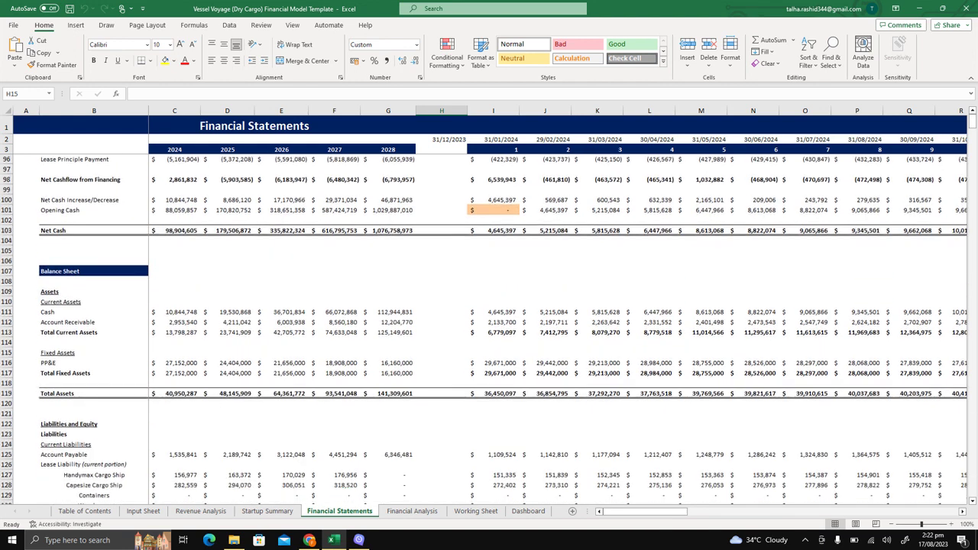
scroll(489, 328, down, 1)
scroll(490, 329, down, 1)
scroll(489, 329, down, 1)
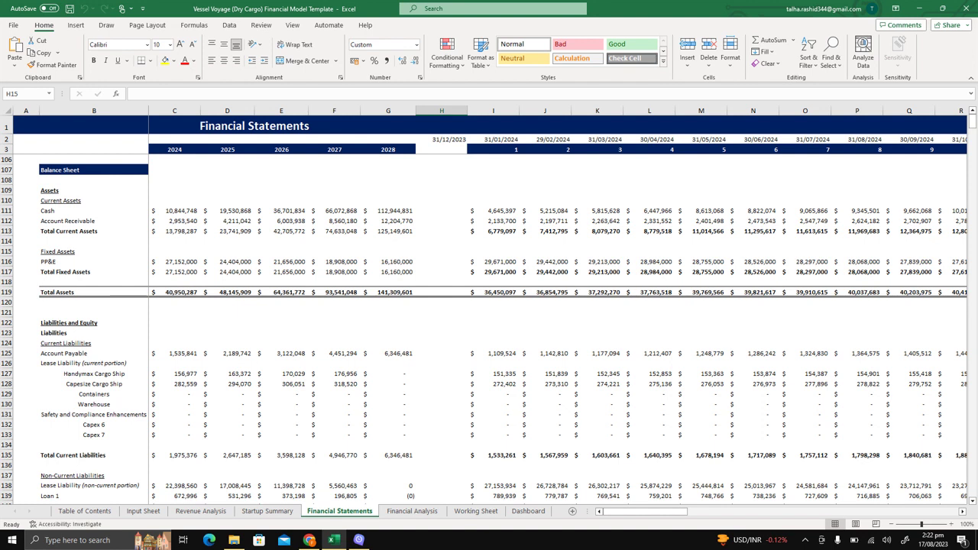
click(410, 513)
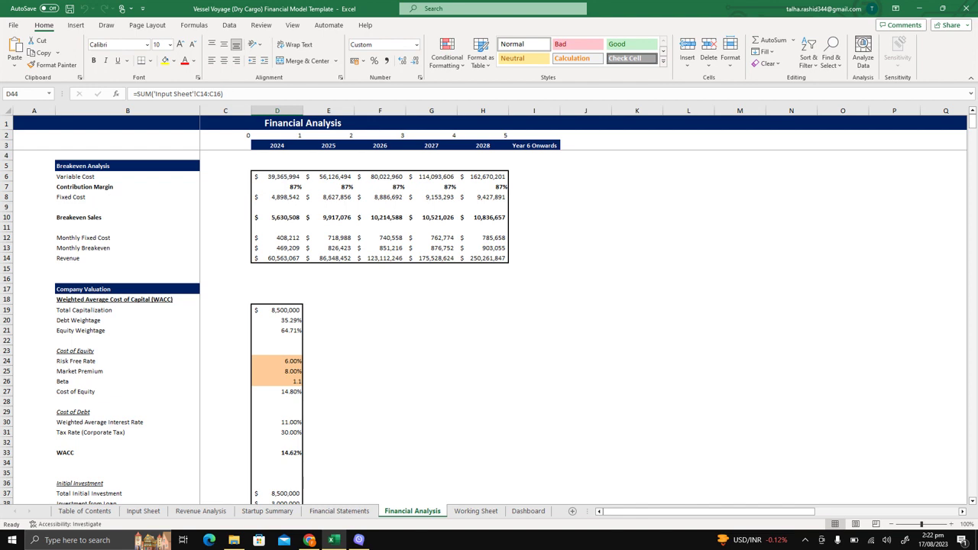
Step: Scroll through the Financial Analysis breakeven, valuation and sensitivity sections
scroll(281, 327, down, 5)
scroll(281, 327, down, 1)
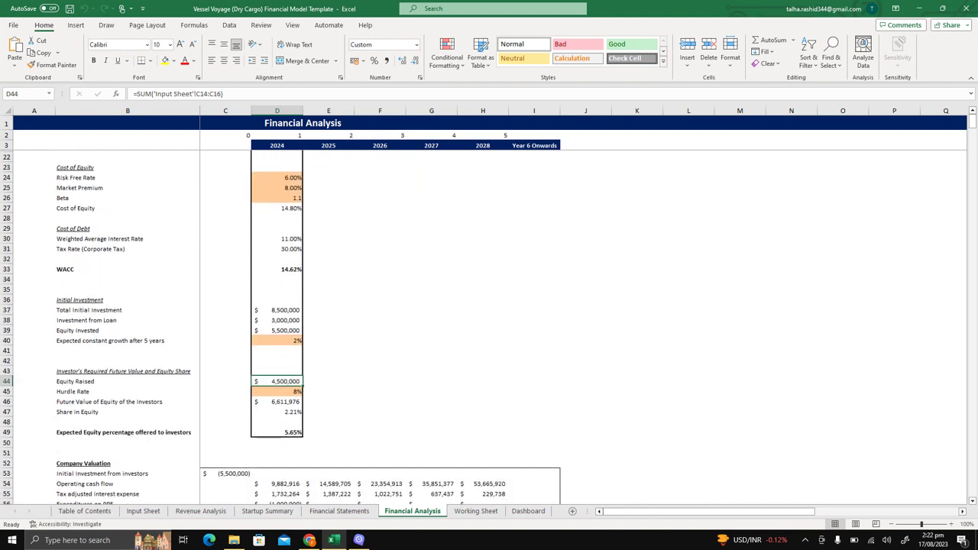
scroll(281, 327, down, 1)
scroll(282, 328, down, 2)
scroll(281, 327, down, 6)
scroll(281, 328, down, 5)
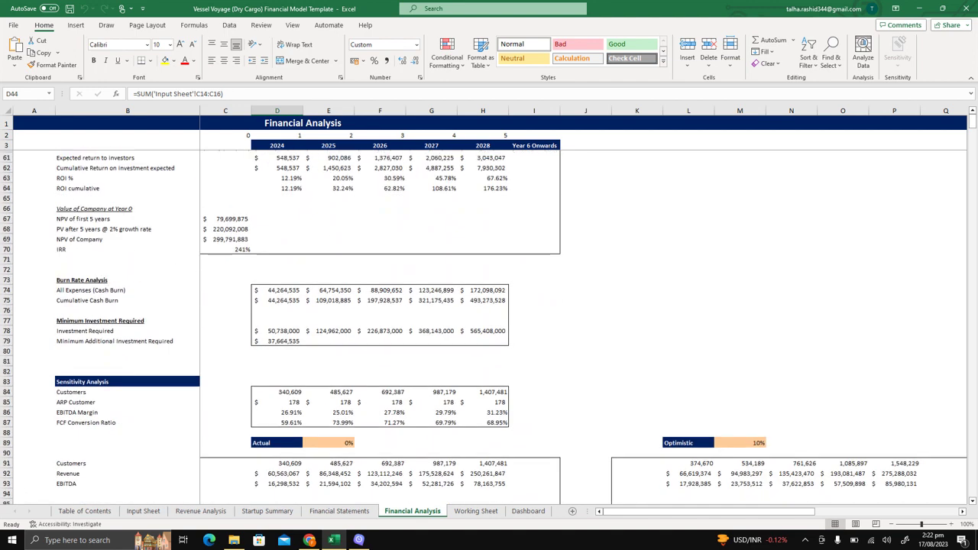
scroll(490, 327, down, 3)
scroll(489, 328, down, 3)
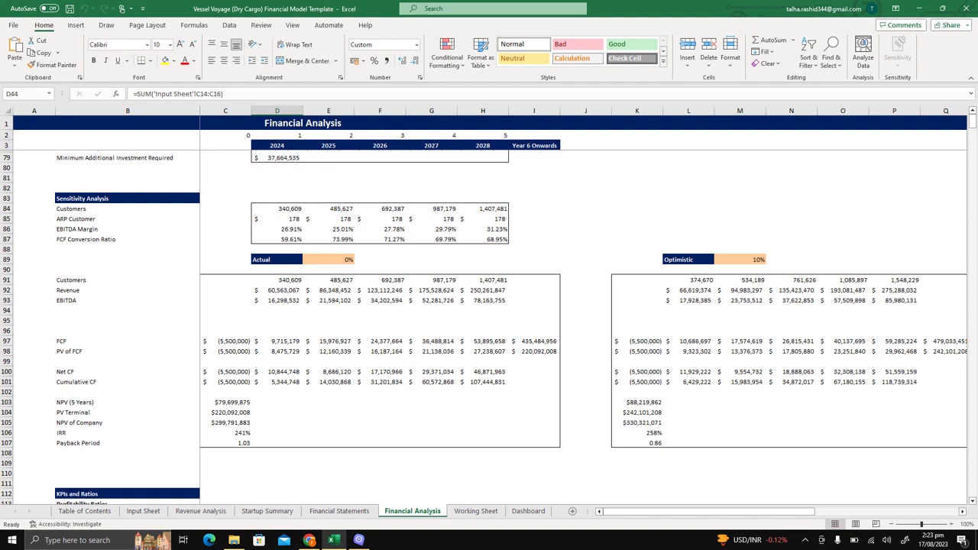
Step: Continue scrolling down to the KPIs and Ratios section
scroll(489, 328, down, 2)
scroll(489, 327, down, 4)
scroll(490, 327, down, 2)
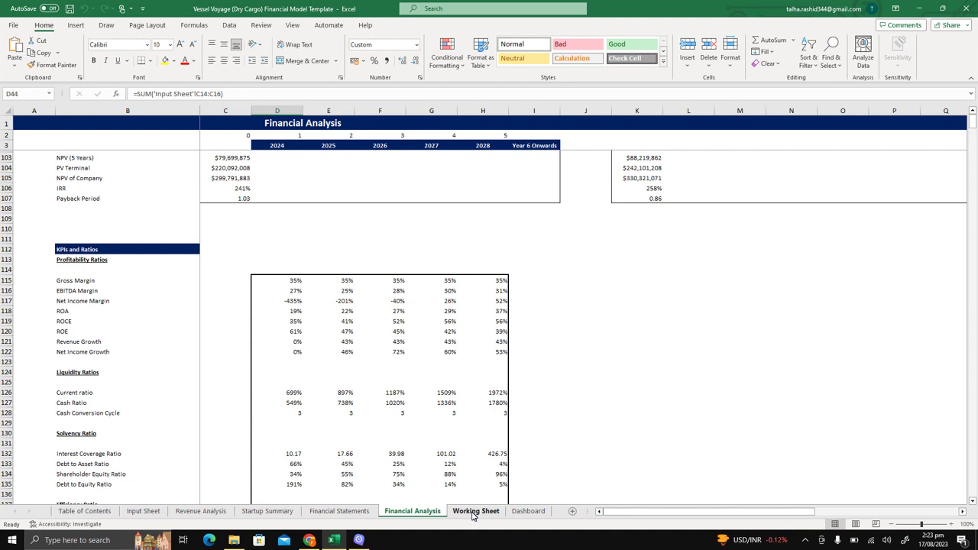
click(475, 512)
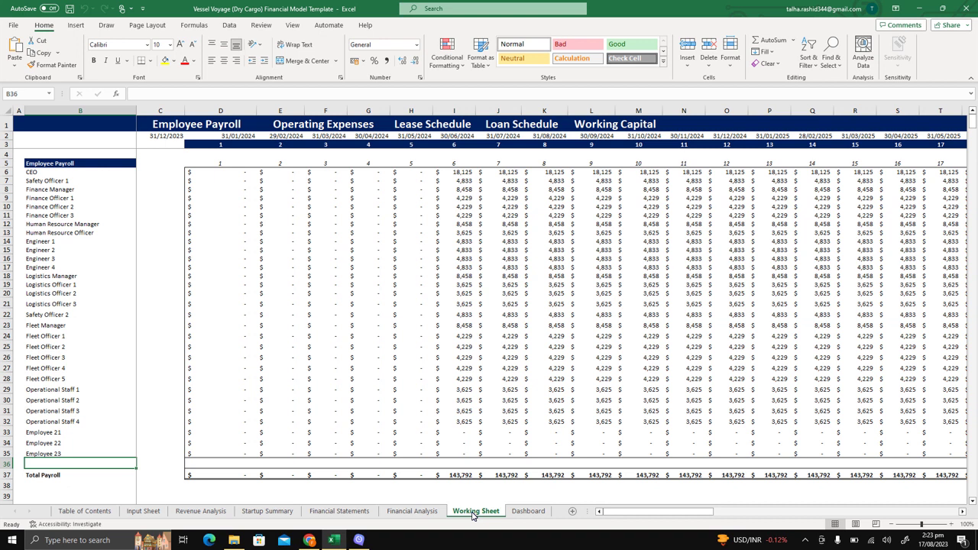
Step: Inspect the payroll formula in cell E30 and scroll through the expense schedules
click(280, 399)
scroll(279, 400, down, 7)
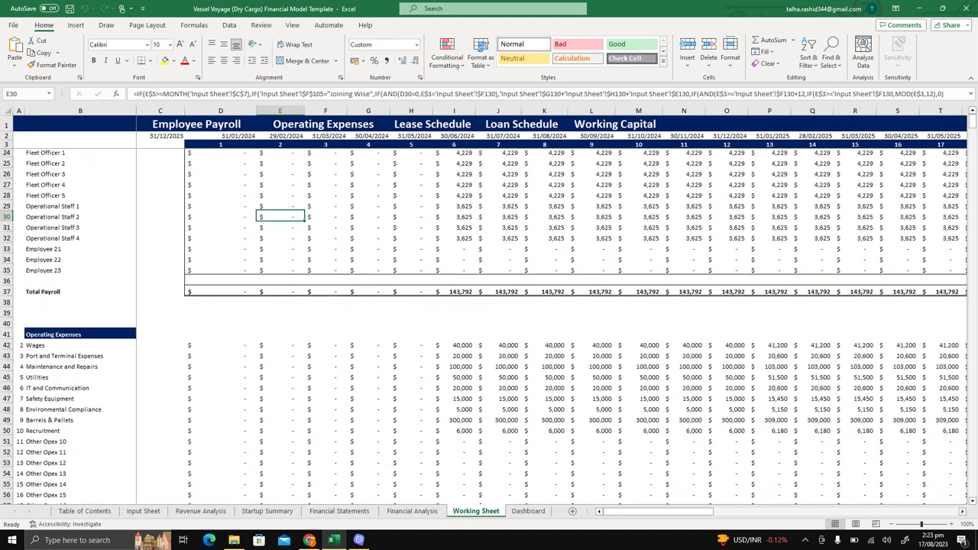
scroll(279, 400, down, 11)
scroll(489, 325, down, 6)
scroll(489, 324, down, 6)
scroll(489, 325, down, 5)
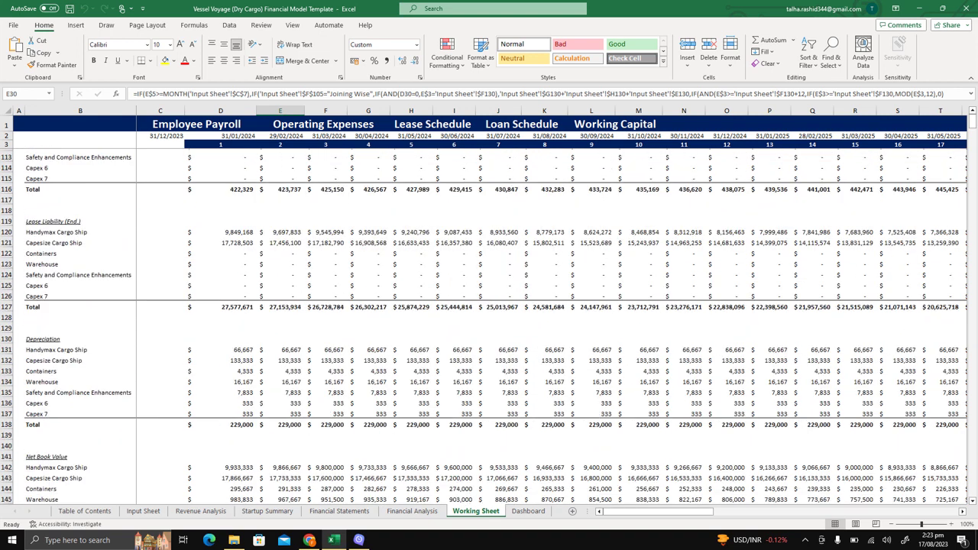
Step: Scroll past the lease and loan schedules down to Working Capital
scroll(490, 325, down, 6)
scroll(489, 325, down, 4)
scroll(489, 325, down, 2)
scroll(490, 325, down, 7)
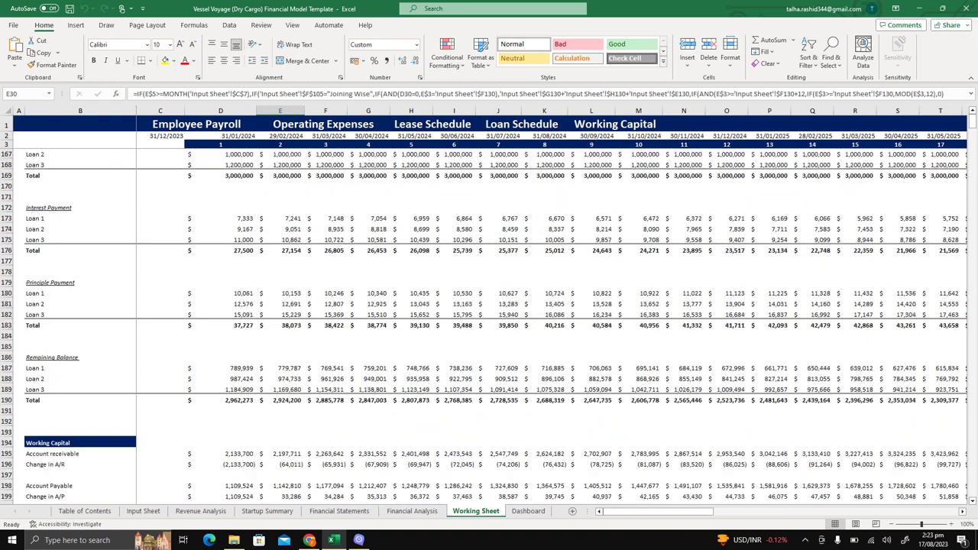
scroll(489, 325, down, 1)
scroll(490, 325, down, 1)
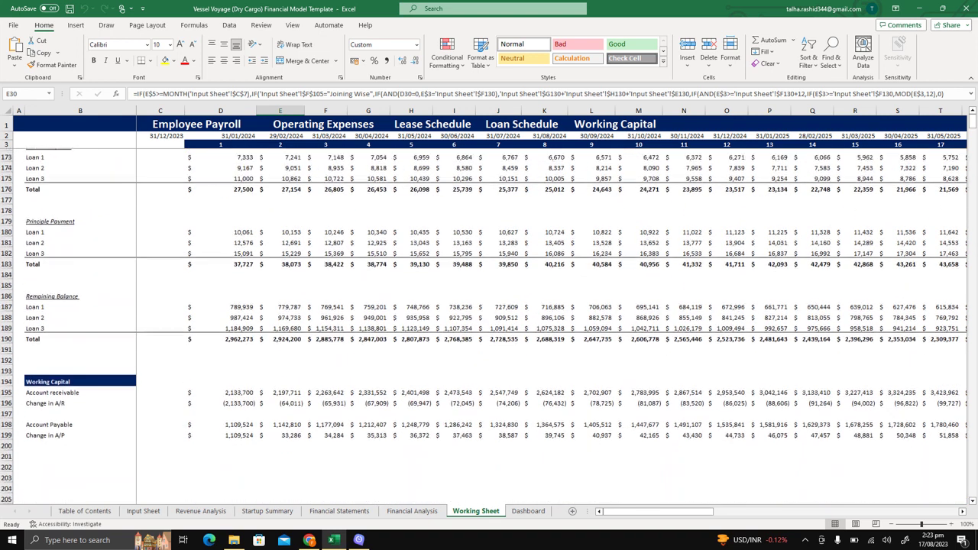
click(521, 512)
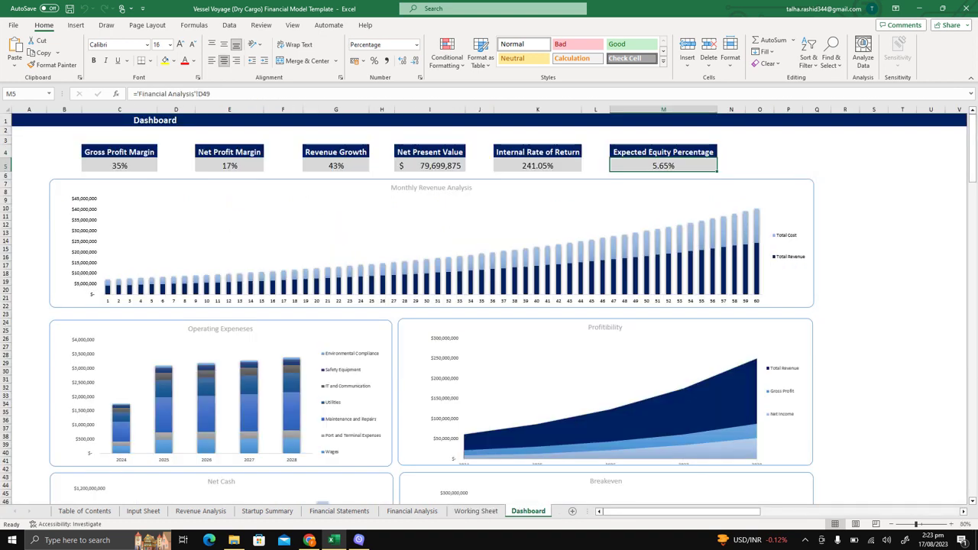
Step: Select the Dashboard's Operating Expenses chart, then deselect it
click(229, 382)
click(29, 355)
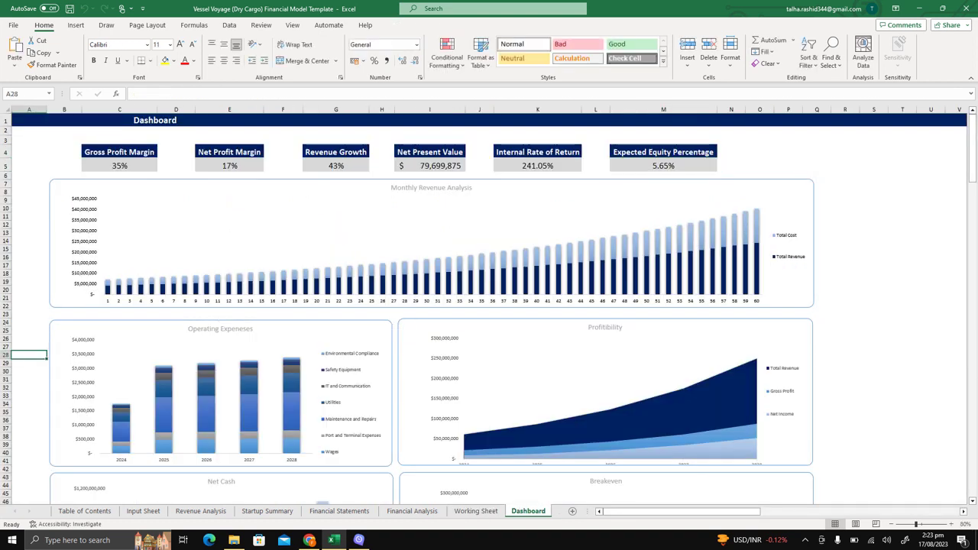